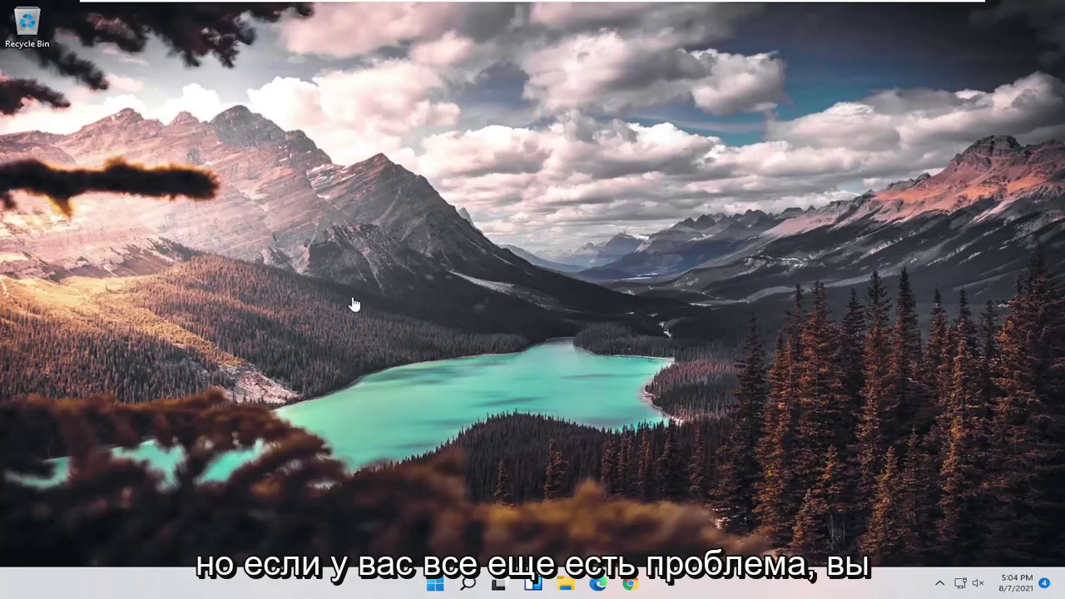
Step: Search for device manager, open Device Manager, and expand the Universal Serial Bus controllers category
left_click(467, 583)
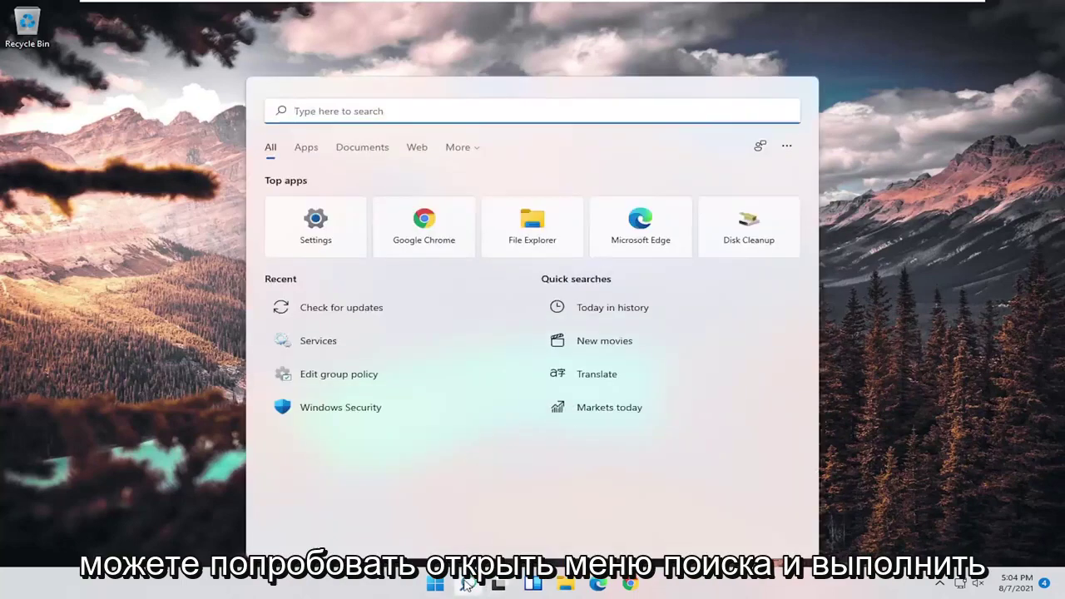
type("device manager")
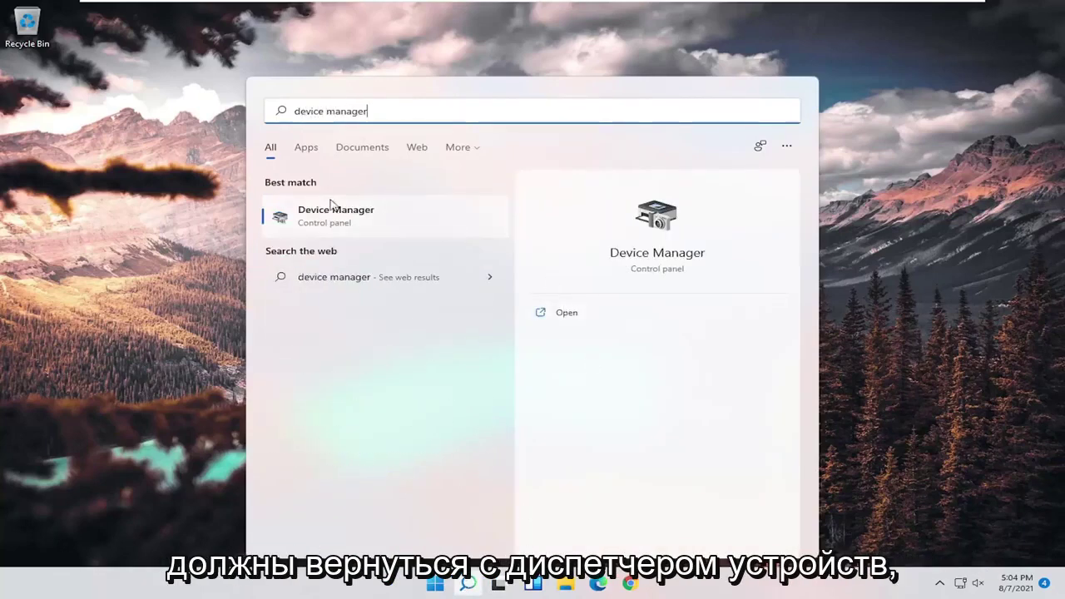
left_click(341, 223)
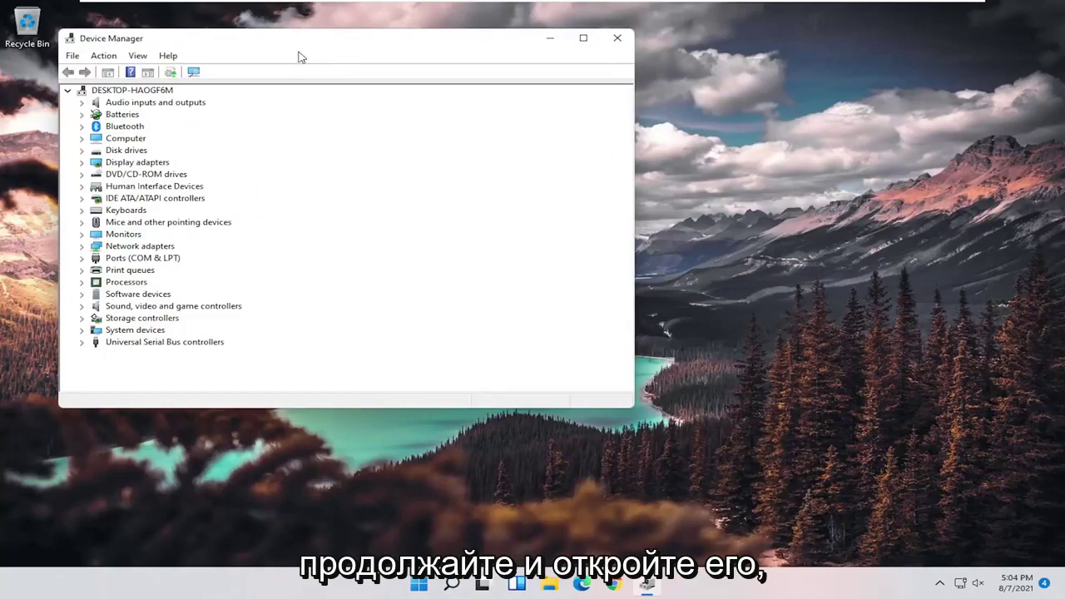
left_click_drag(301, 51, 482, 71)
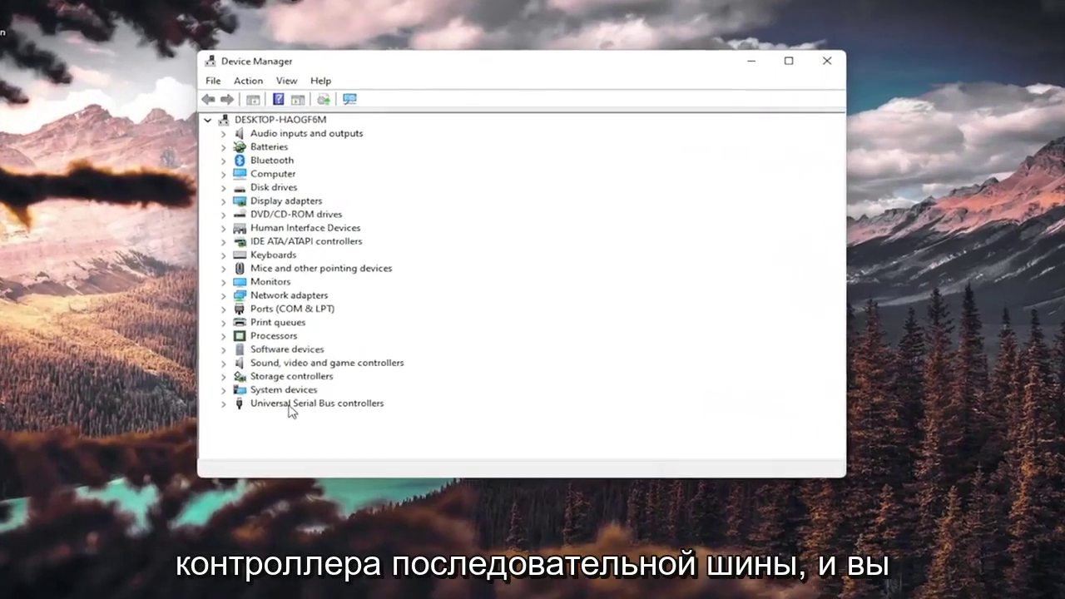
double_click(302, 375)
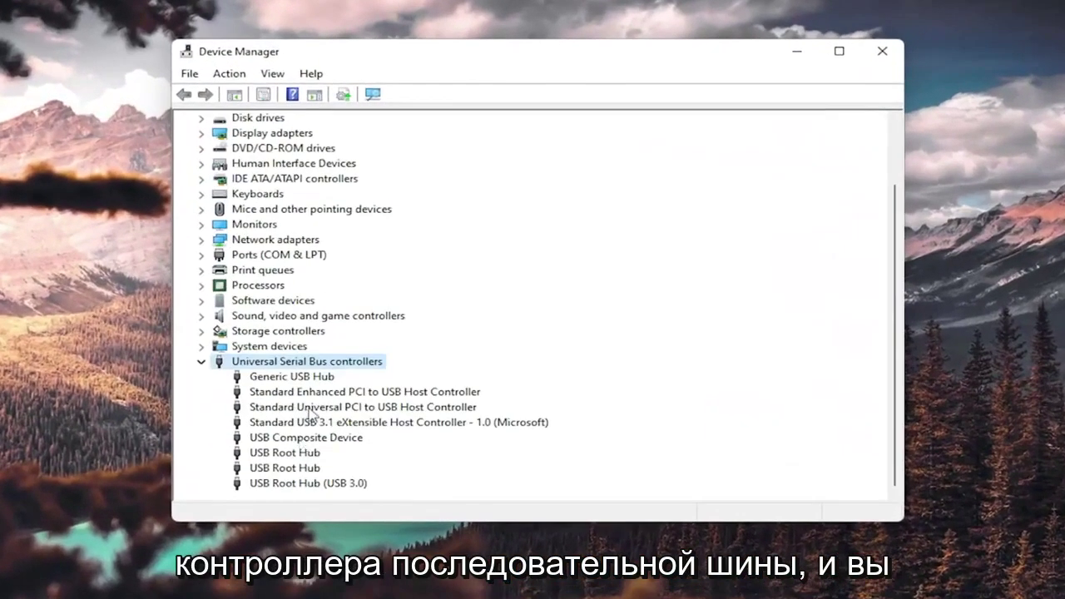
Step: Update the Generic USB Hub driver manually, choosing the Generic USB Hub model from the list of available drivers on the computer
right_click(275, 379)
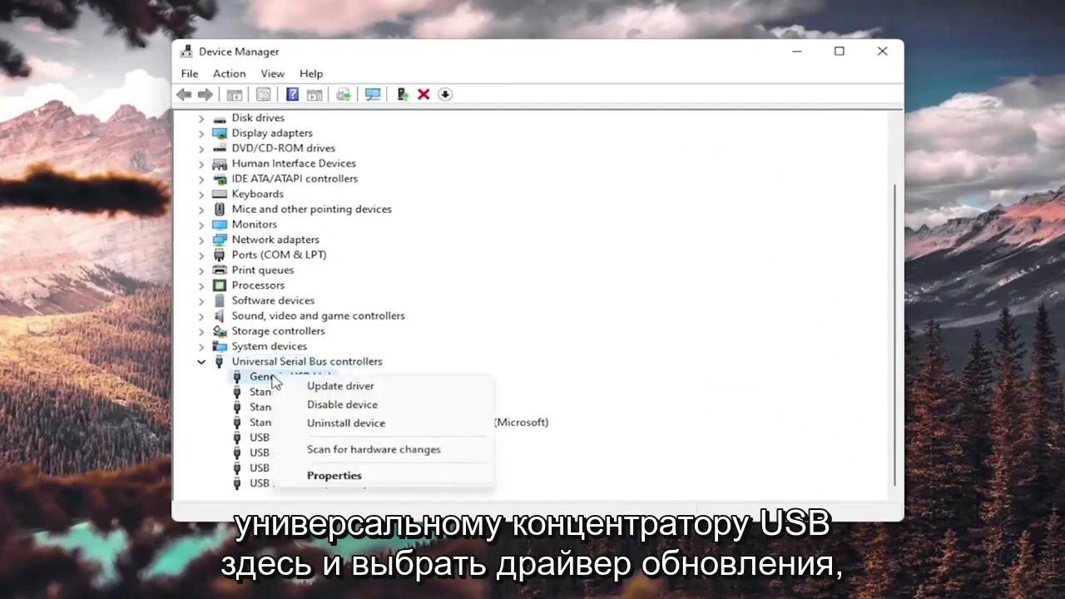
left_click(331, 387)
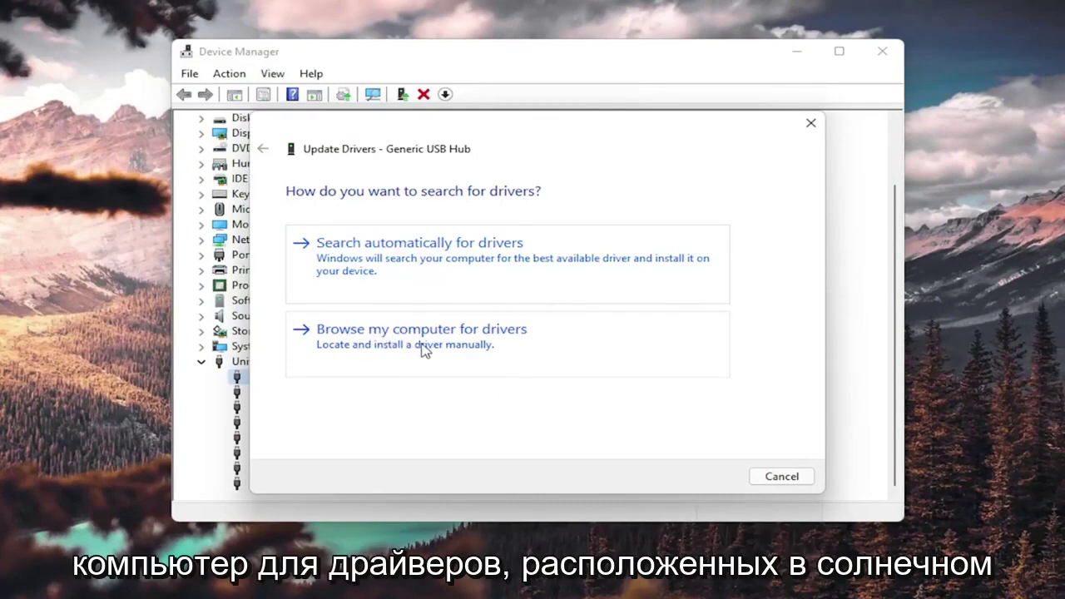
left_click(472, 347)
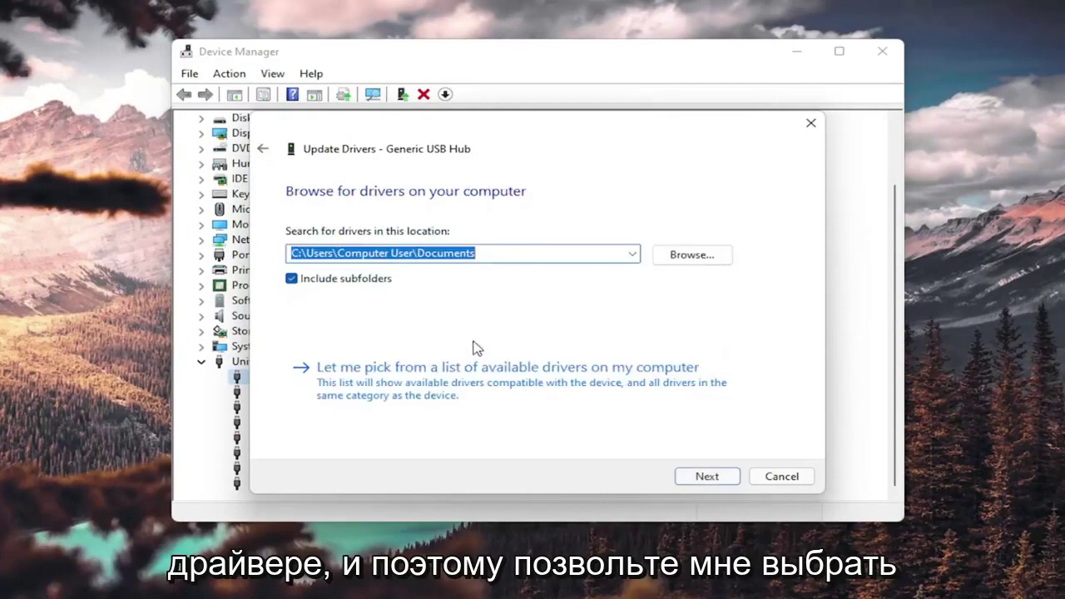
left_click(378, 382)
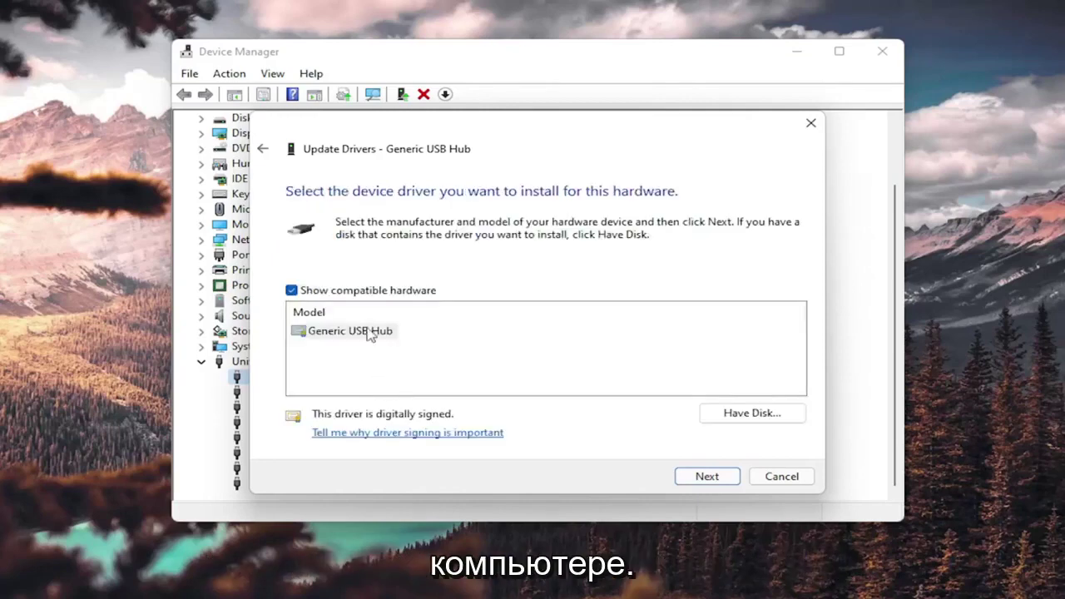
left_click(348, 333)
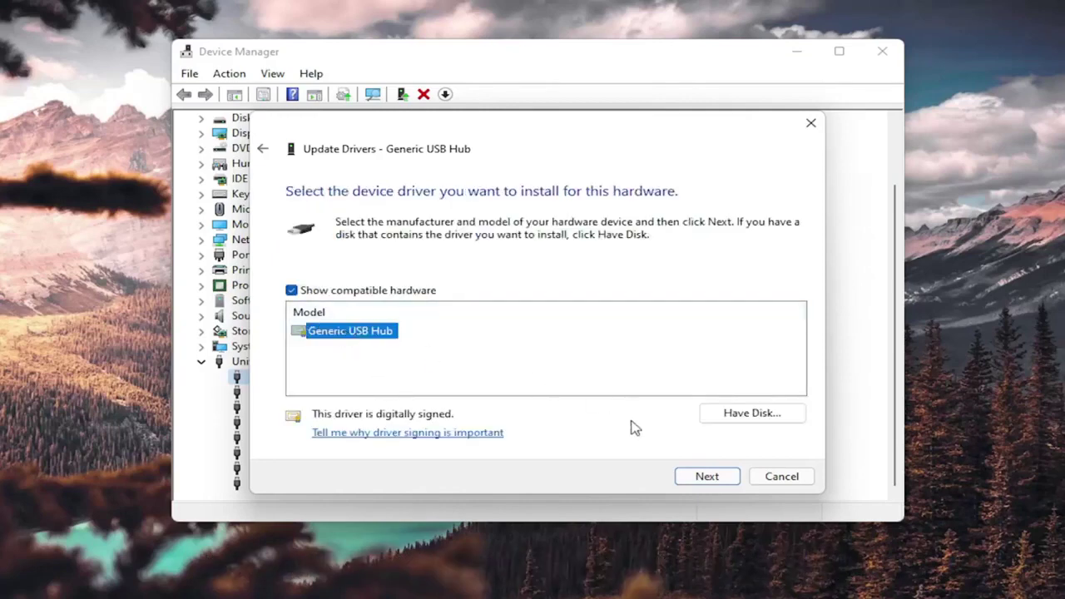
left_click(704, 477)
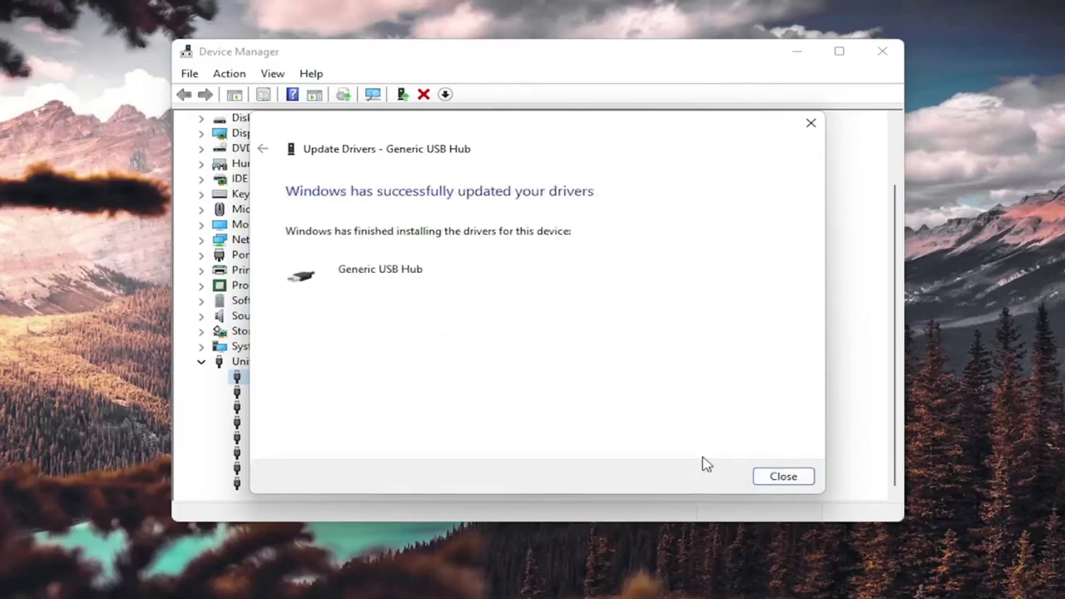
left_click(782, 476)
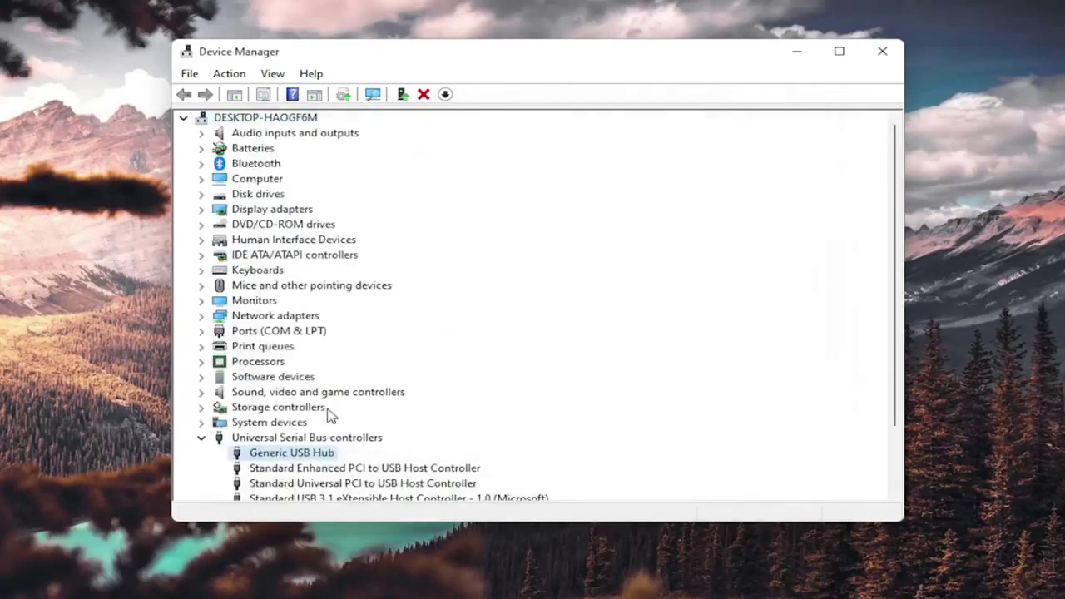
scroll(325, 447, "down", 2)
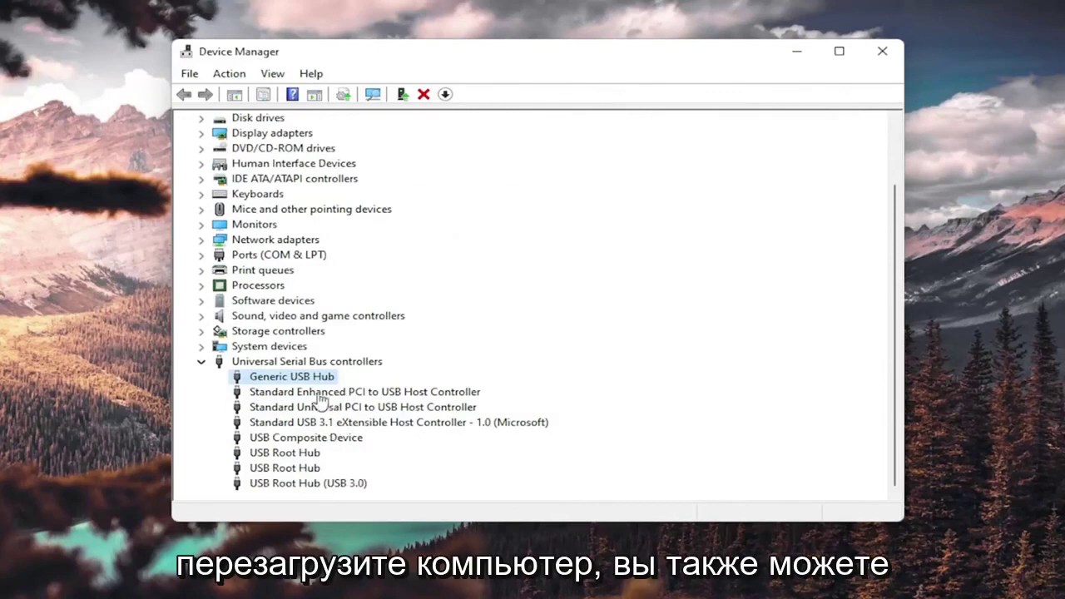
right_click(296, 378)
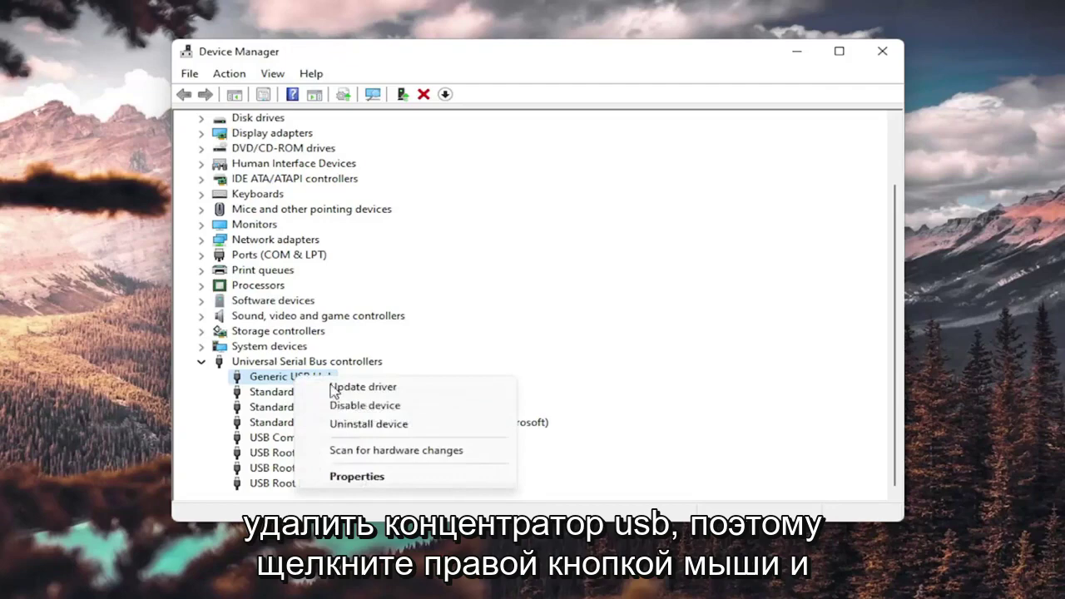
left_click(379, 425)
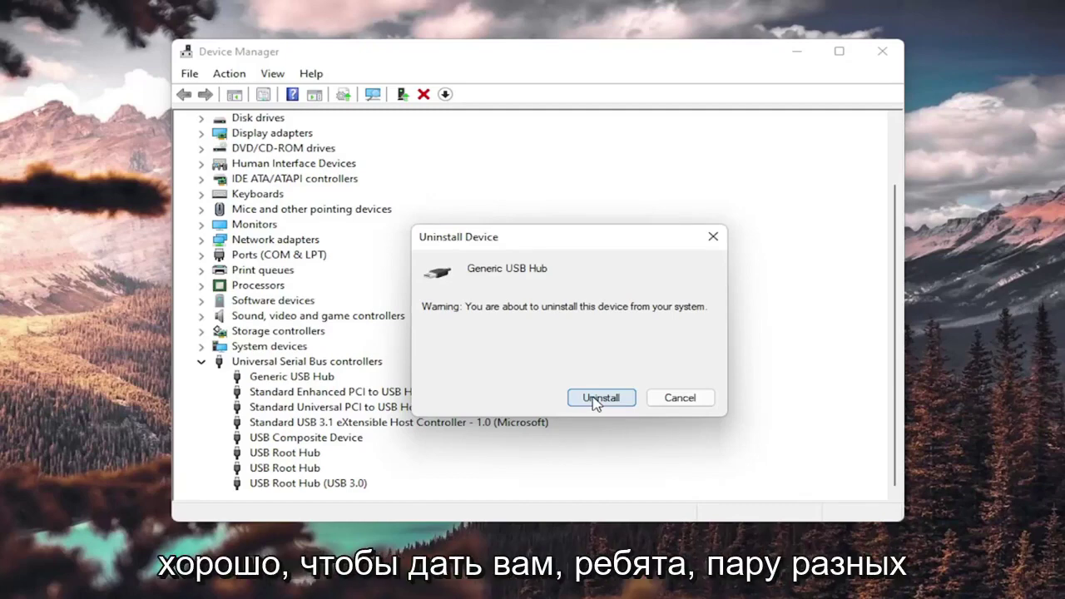
left_click(680, 397)
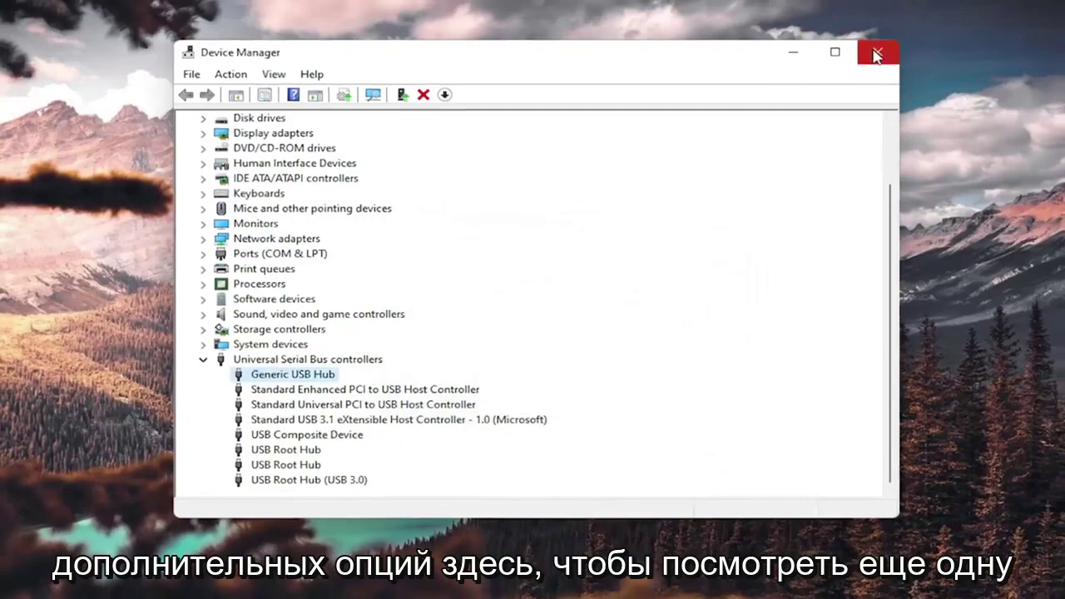
Step: Close Device Manager, search for cmd, and run Command Prompt as administrator, allowing it to make changes
left_click(876, 55)
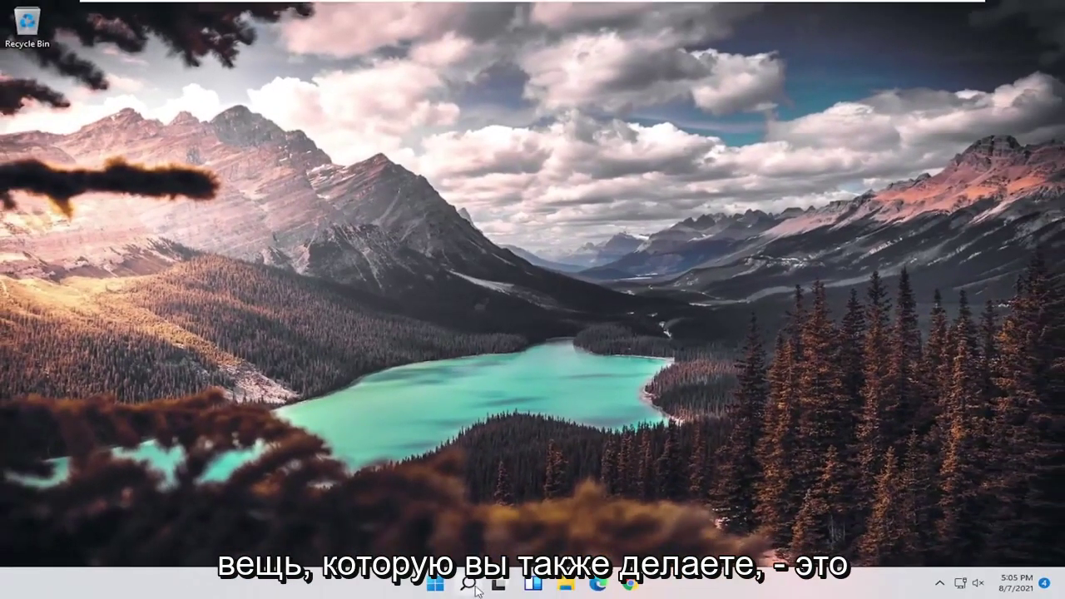
left_click(469, 584)
type("cmd")
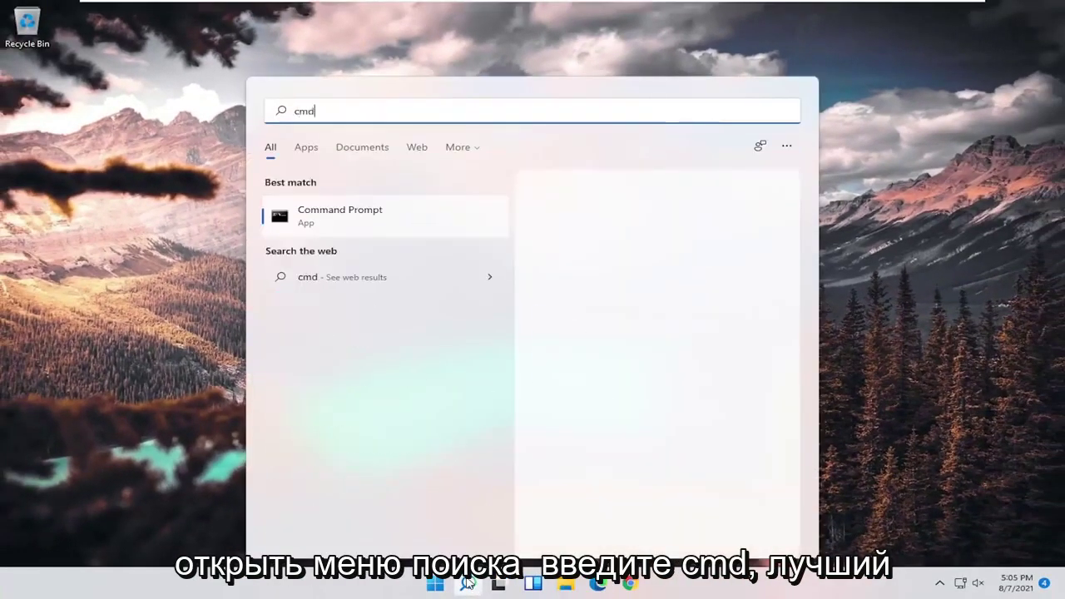
right_click(329, 216)
left_click(381, 229)
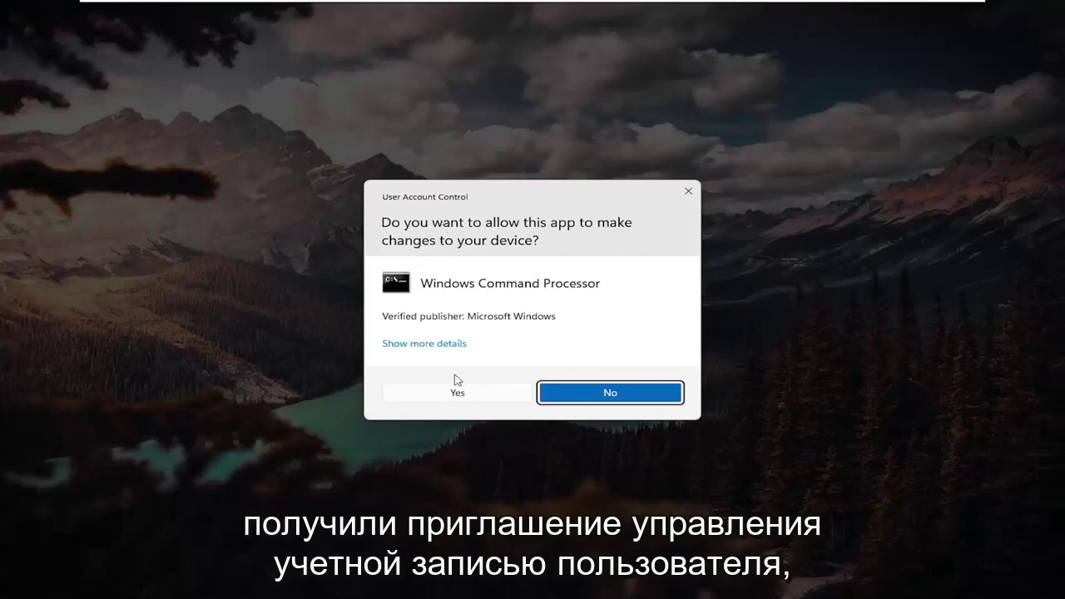
left_click(454, 392)
left_click_drag(378, 137, 399, 116)
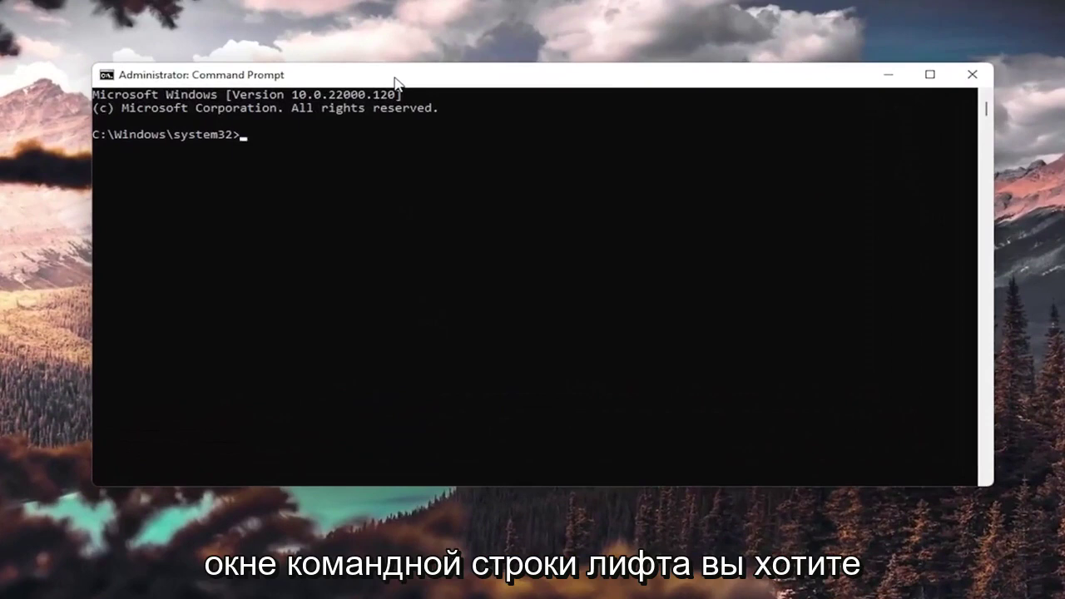
Step: Run the system file check command sfc /scannow in the elevated Command Prompt
type("sfc")
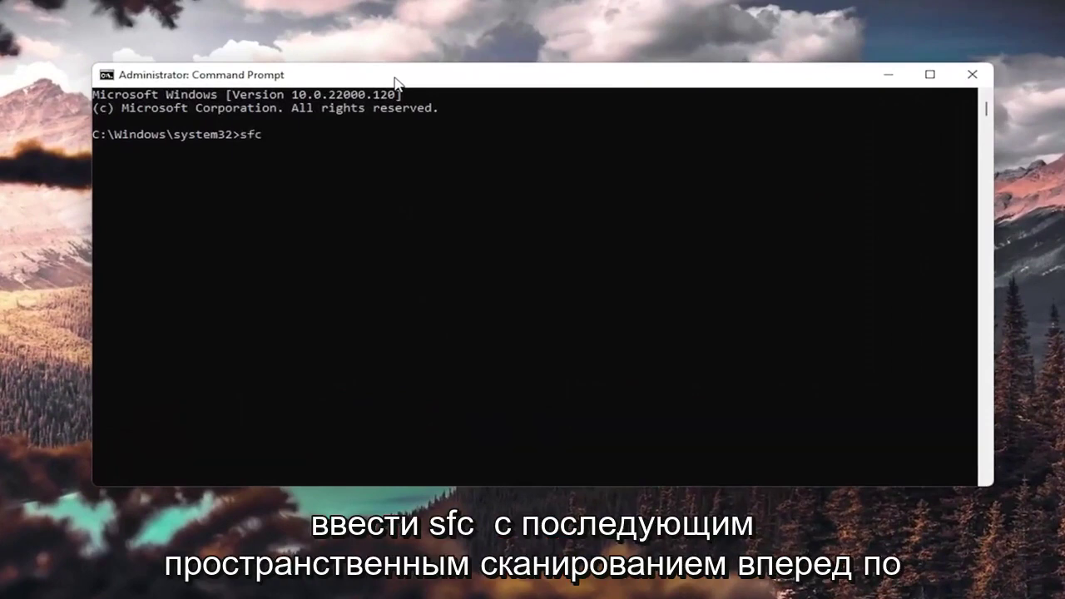
type(" /scan")
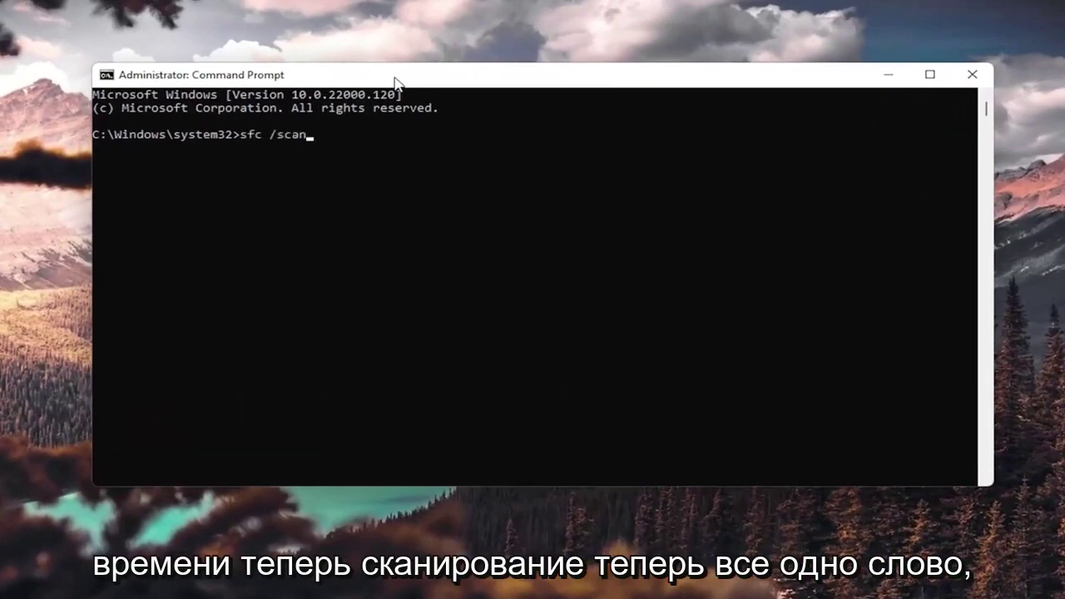
type("now")
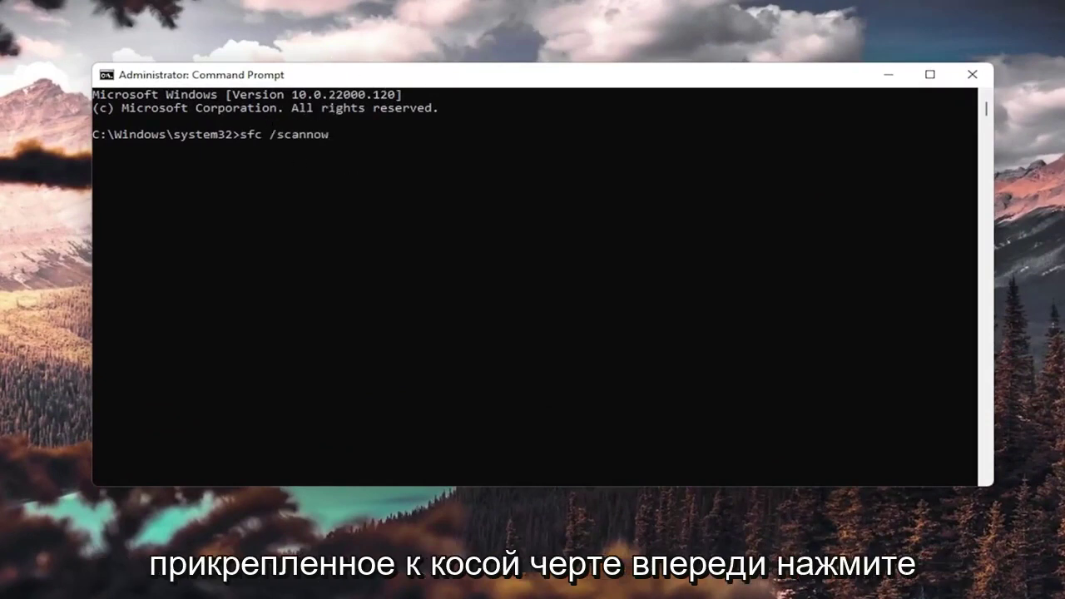
left_click(331, 140)
key("Return")
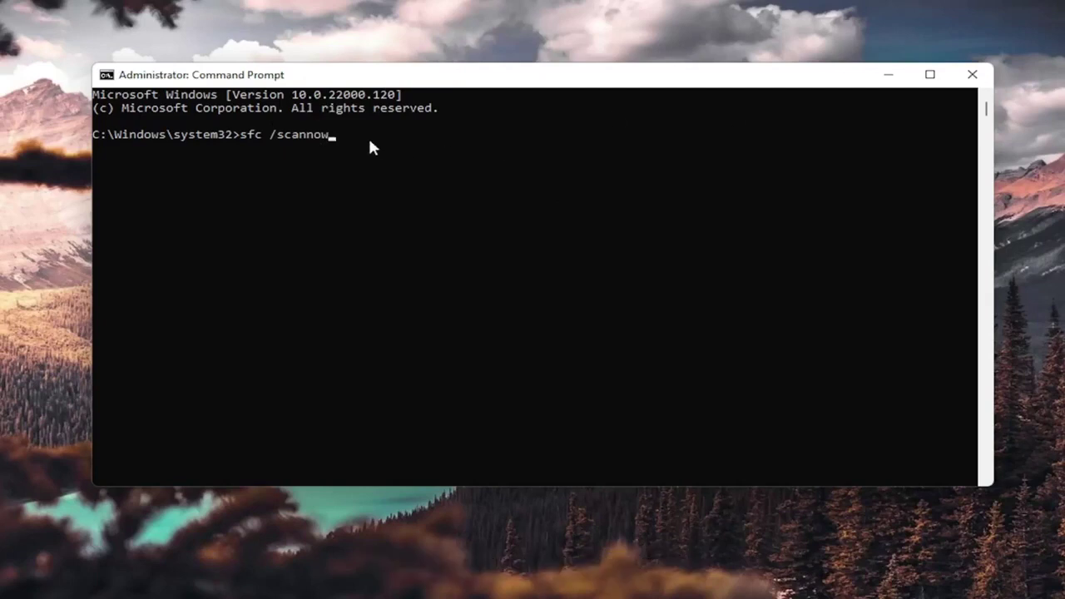
key("Return")
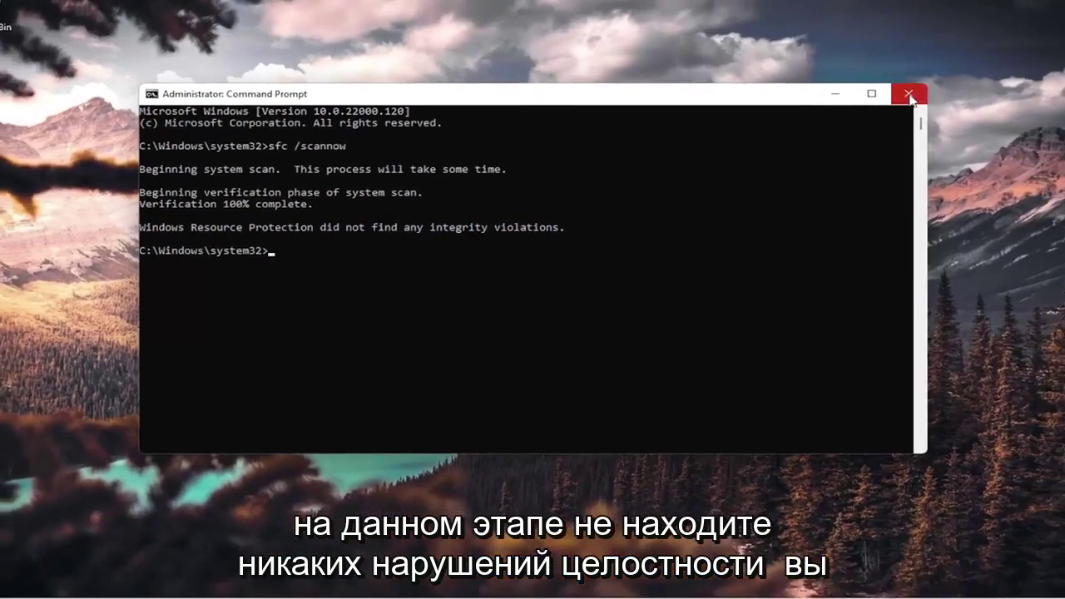
Step: Close the Command Prompt and bring up the system shortcuts that include the shut down or sign out options
left_click(972, 74)
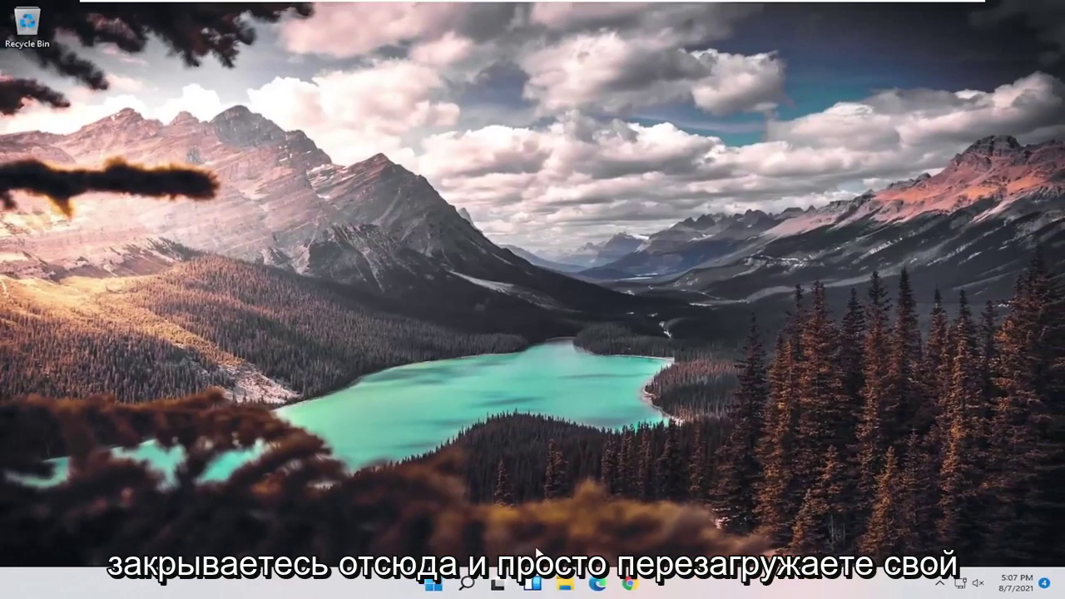
right_click(435, 583)
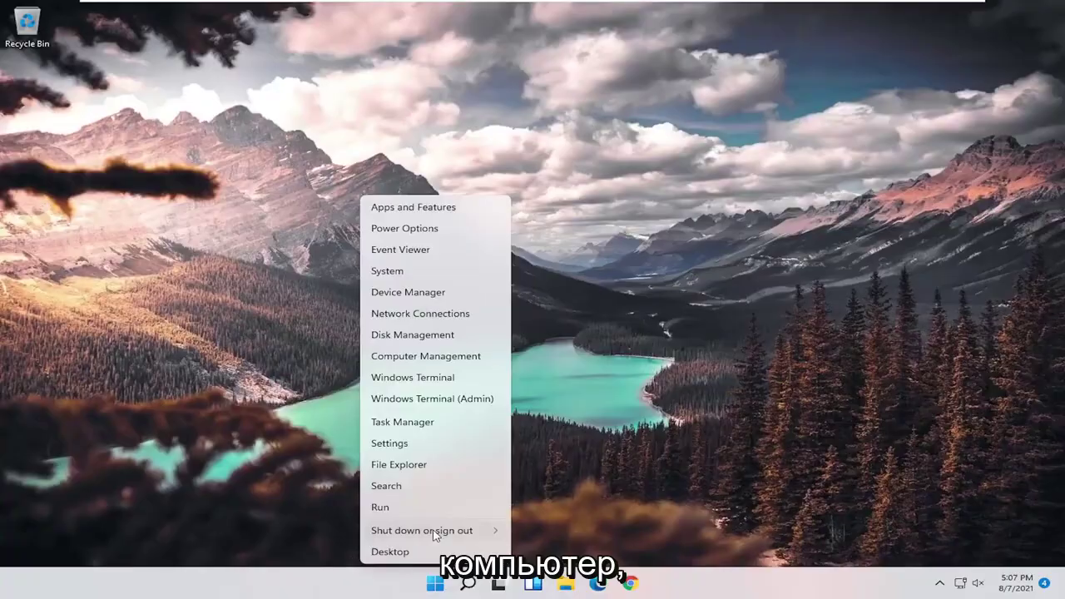